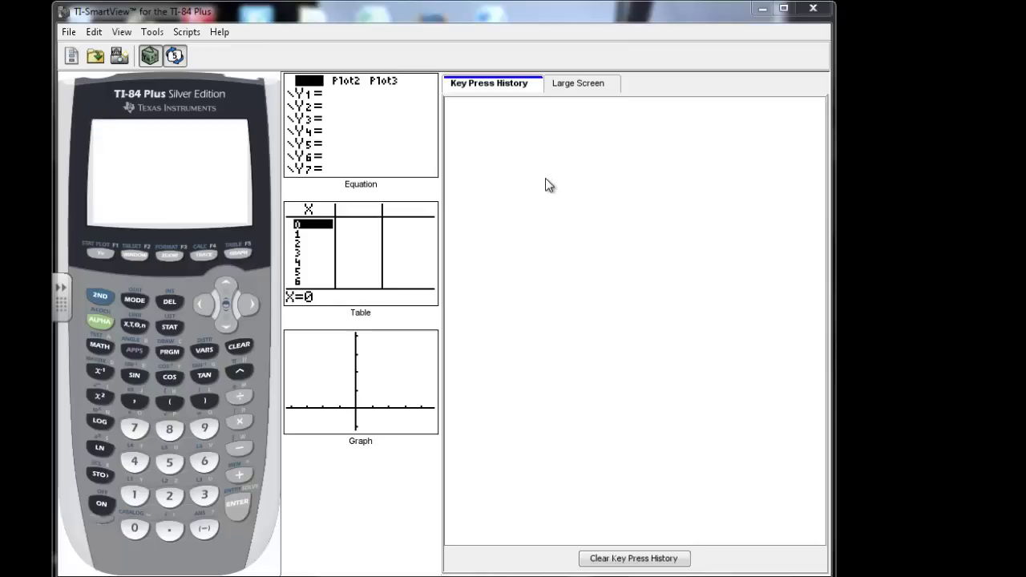
Enter the equation Y1=2X+3 in the Y= editor.
click(100, 256)
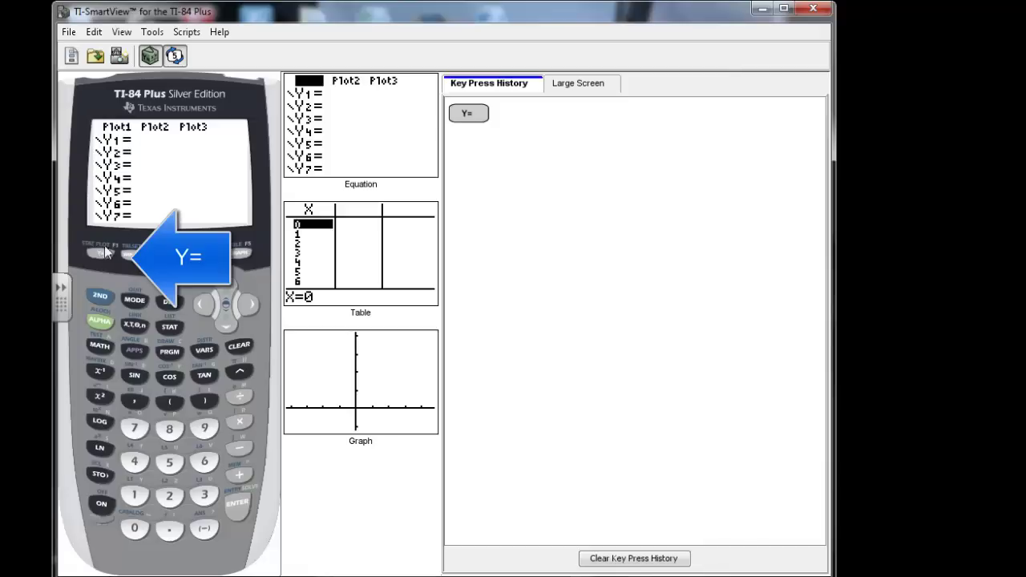
click(169, 498)
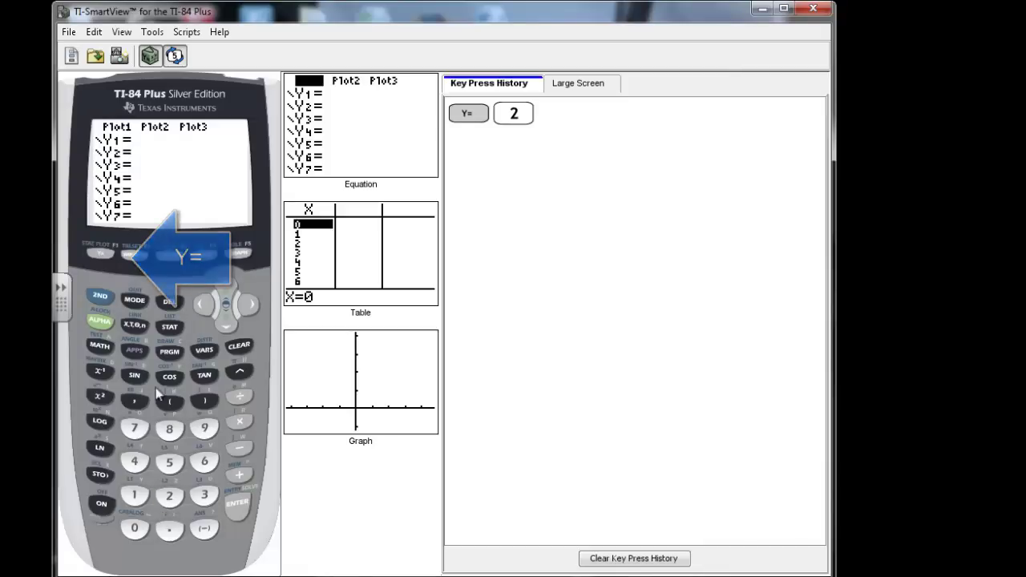
click(134, 325)
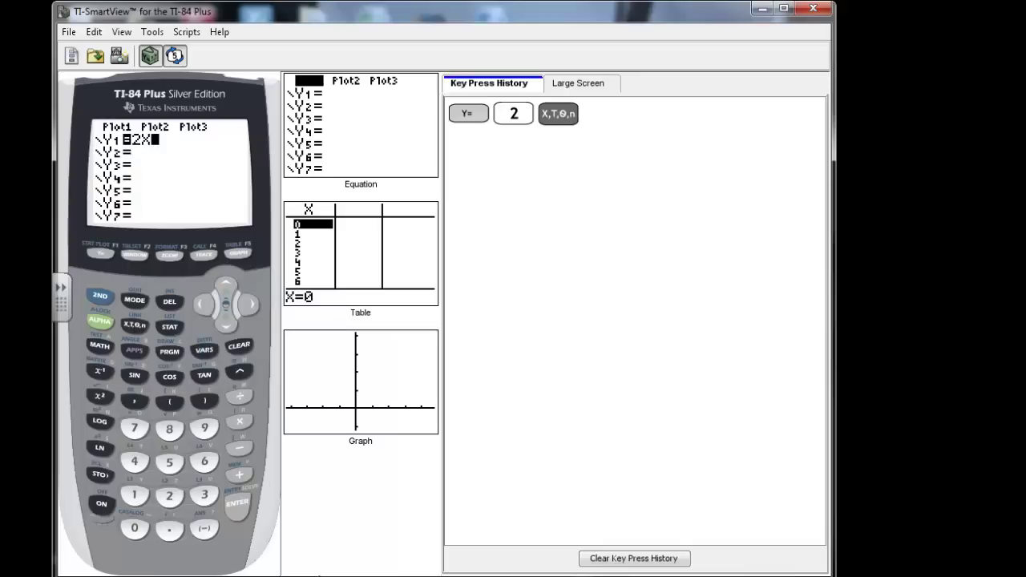
click(238, 476)
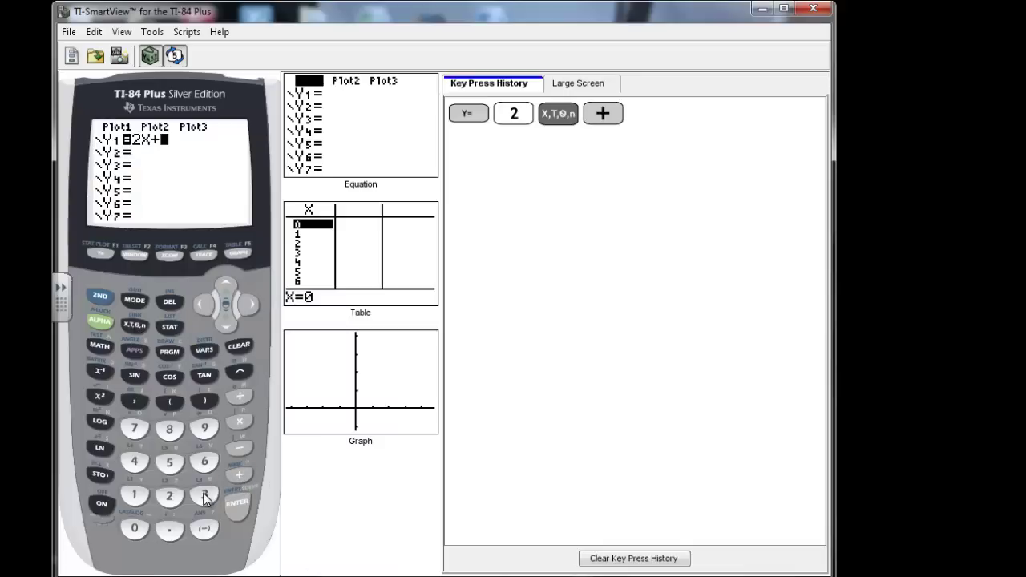
click(204, 495)
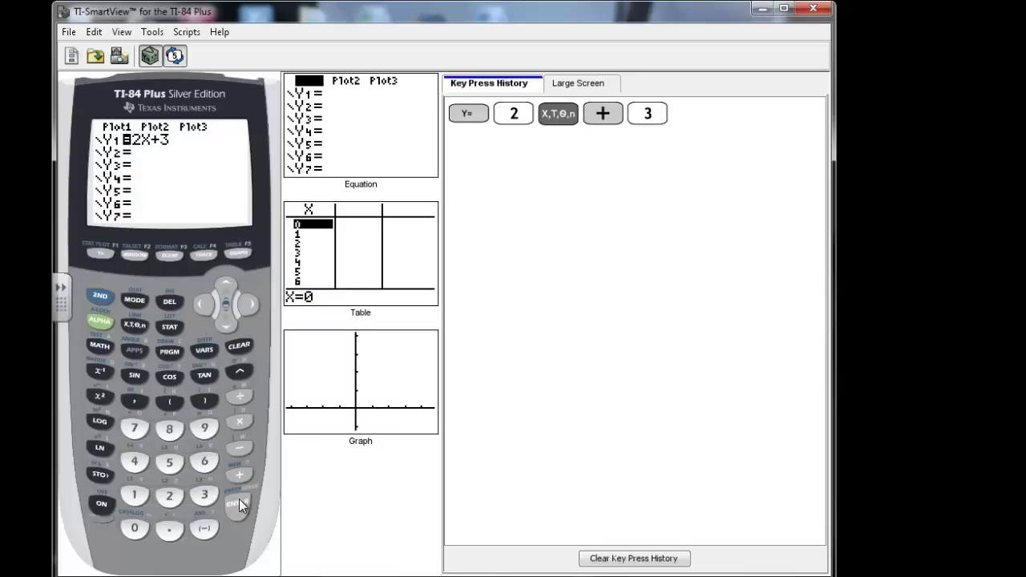
click(239, 504)
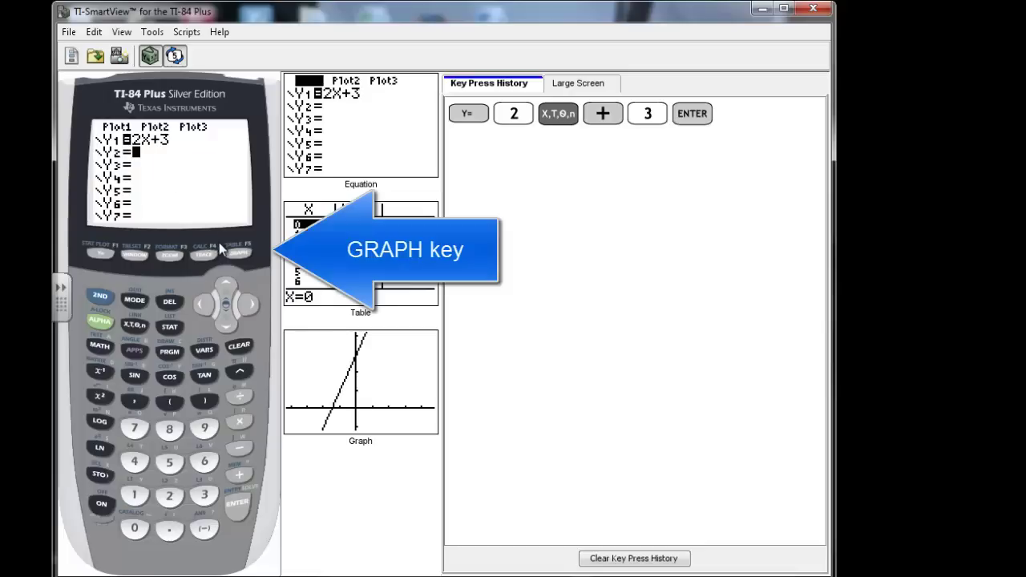
Plot Y1=2X+3 as a straight line on the graph screen.
click(237, 255)
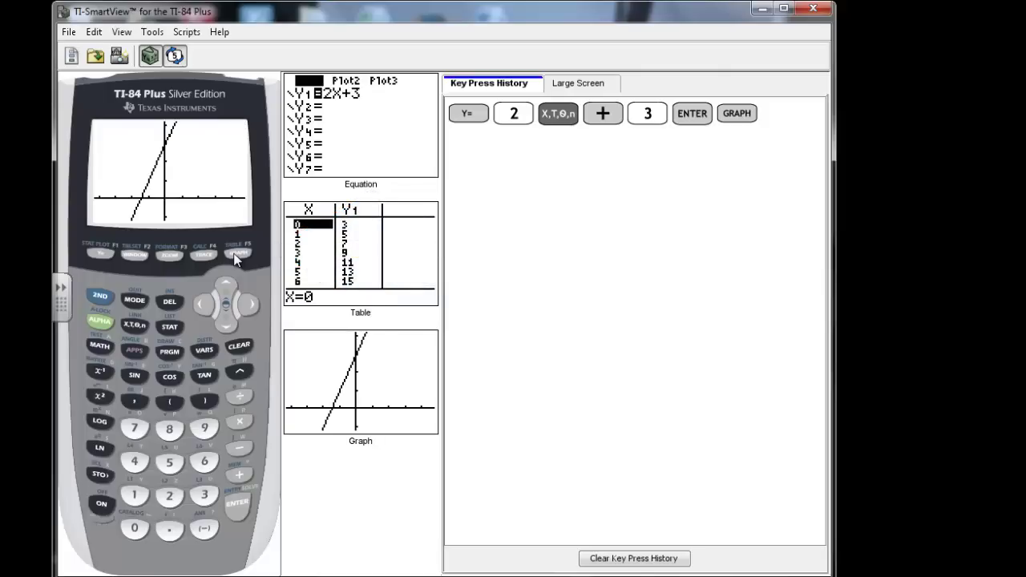
Apply ZStandard for the -10 to 10 window, clearing the key press history before and after.
click(624, 564)
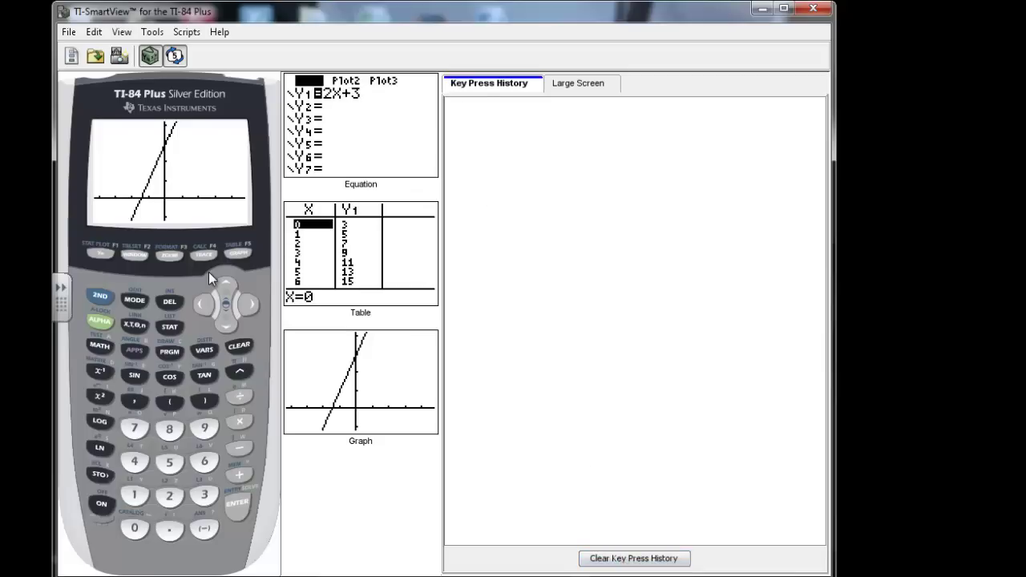
click(172, 256)
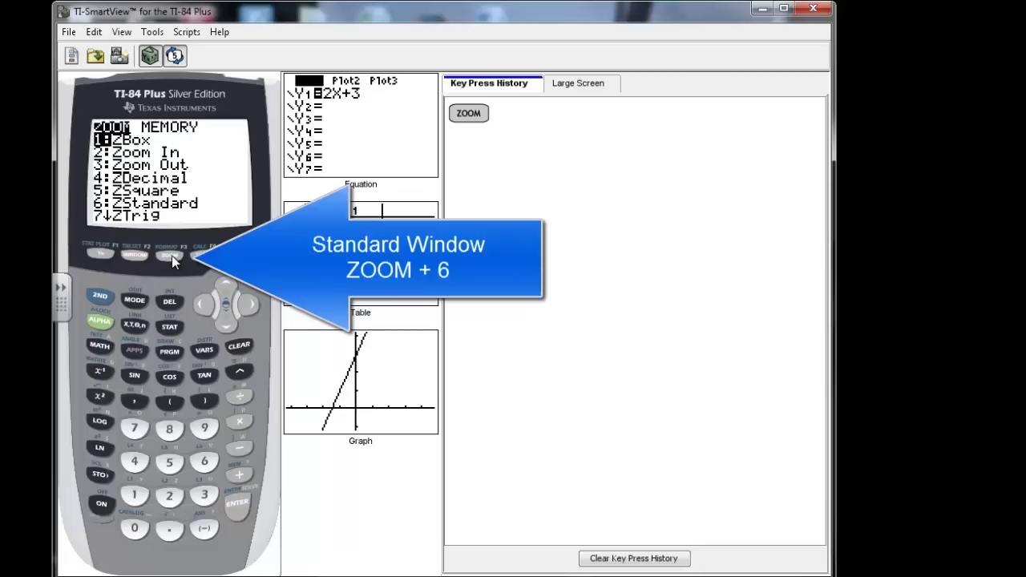
click(205, 463)
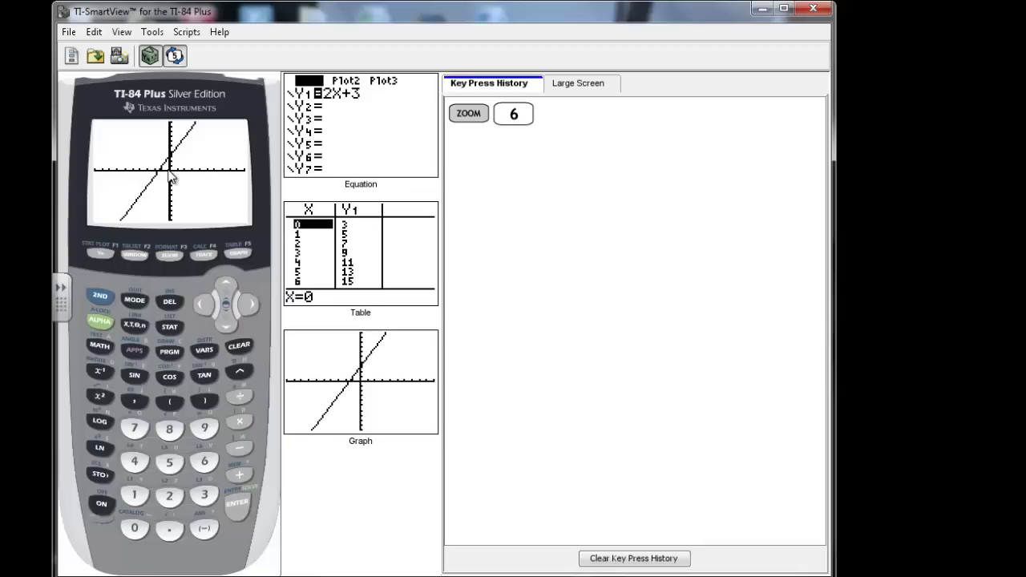
click(607, 561)
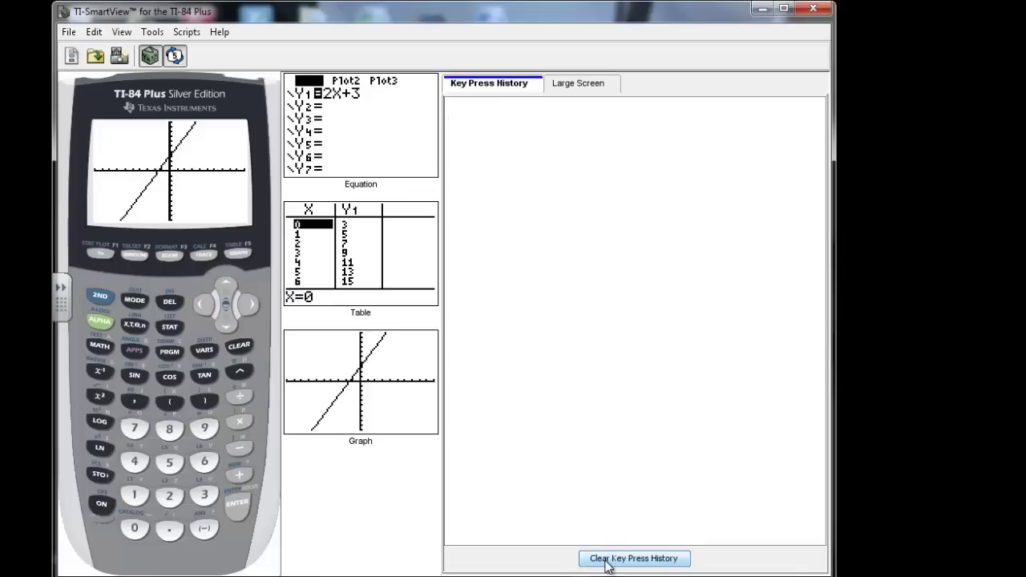
Show the WINDOW screen with Xmin=-10, Xmax=10, Ymin=-10, Ymax=10.
click(135, 254)
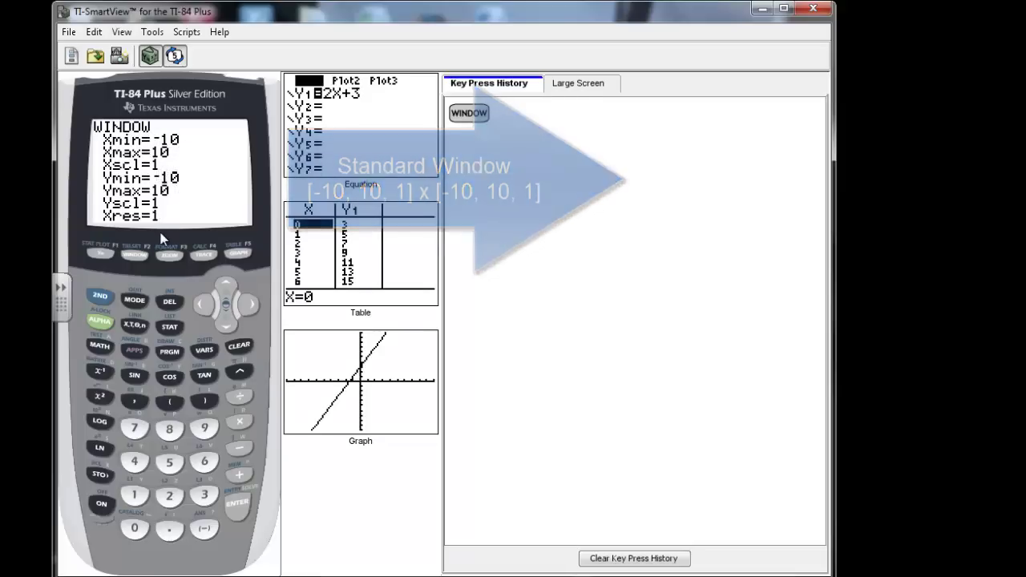
Set Xmin to -5 and Xmax to 5, keeping Xscl at 1.
click(205, 532)
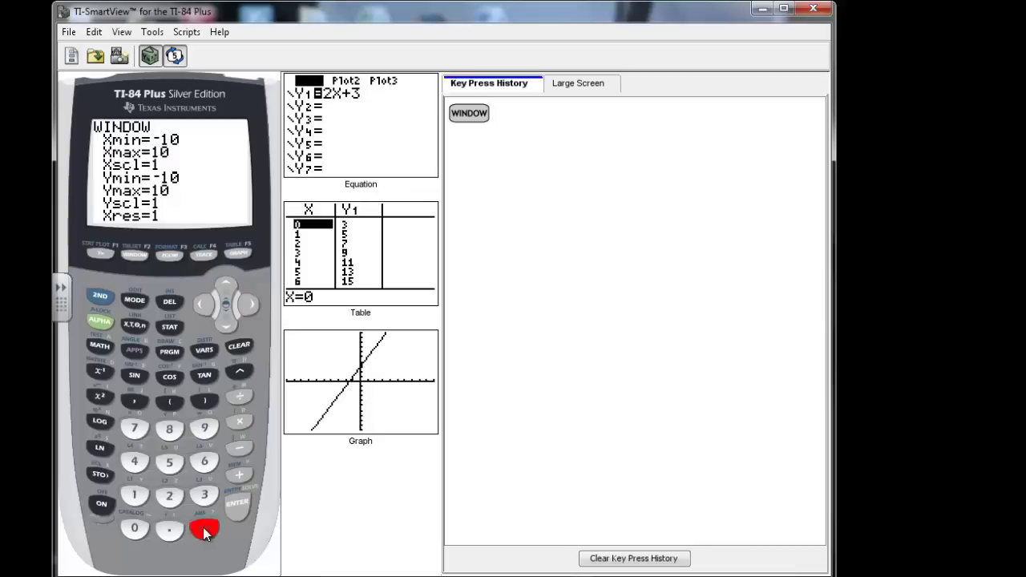
click(169, 463)
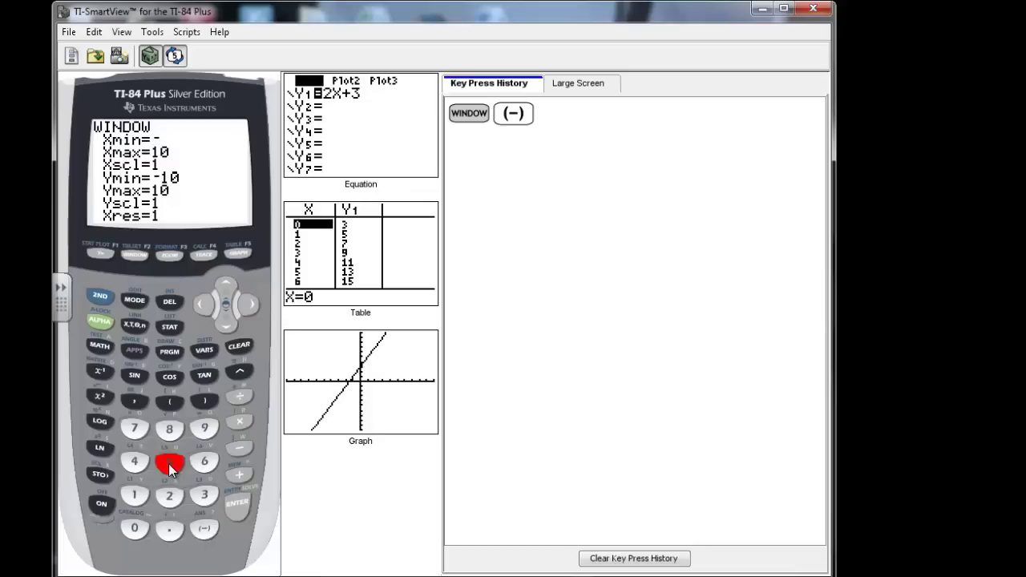
click(236, 504)
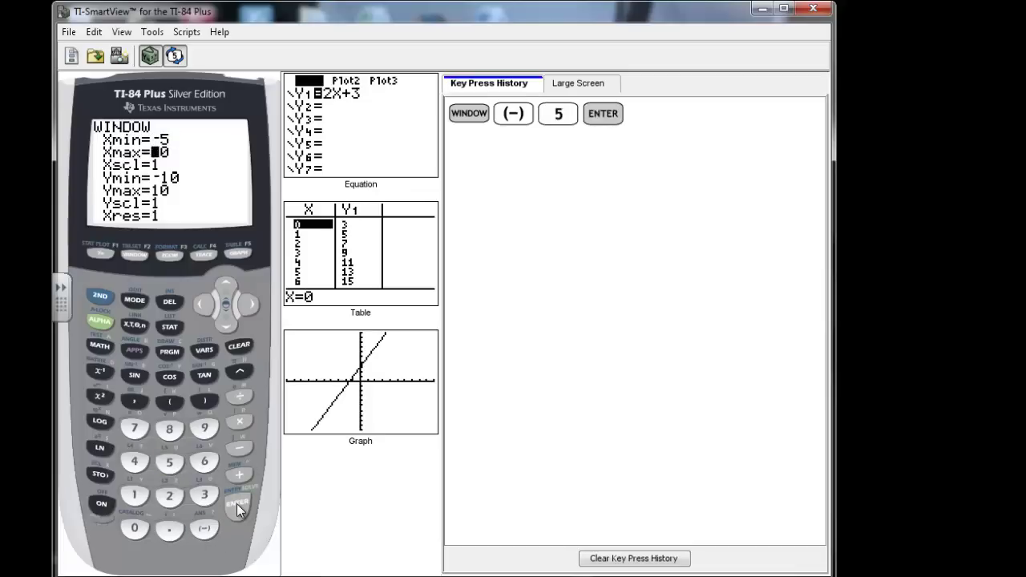
click(169, 464)
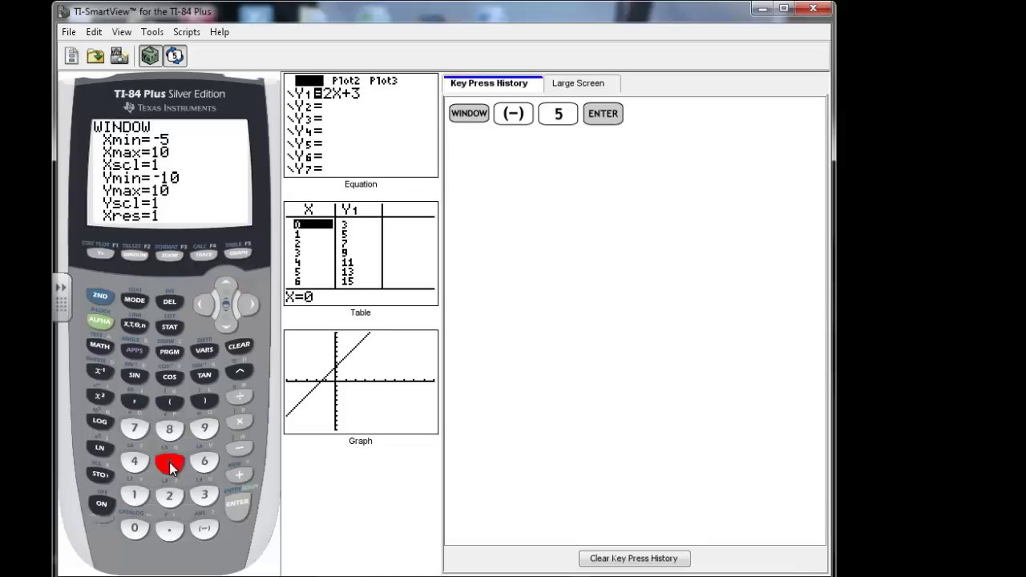
click(238, 503)
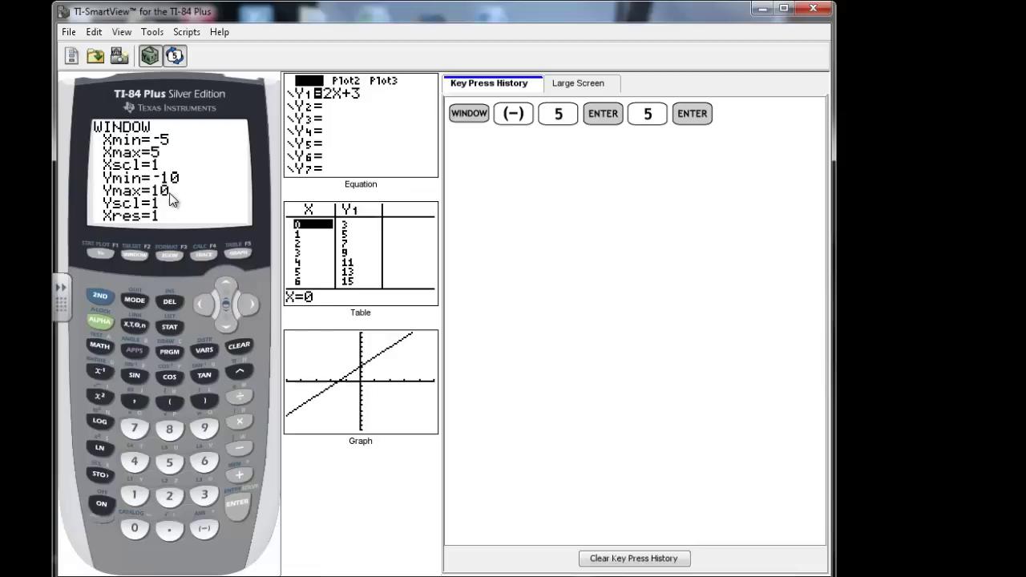
click(239, 504)
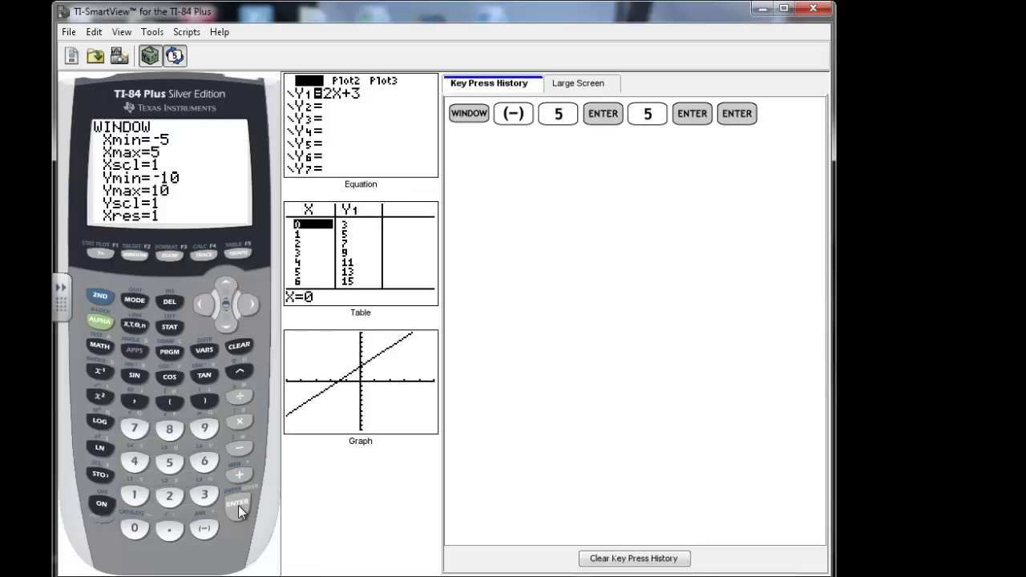
Keep Ymin at -10, set Ymax to 30 and Yscl to 2, then graph the line.
click(238, 505)
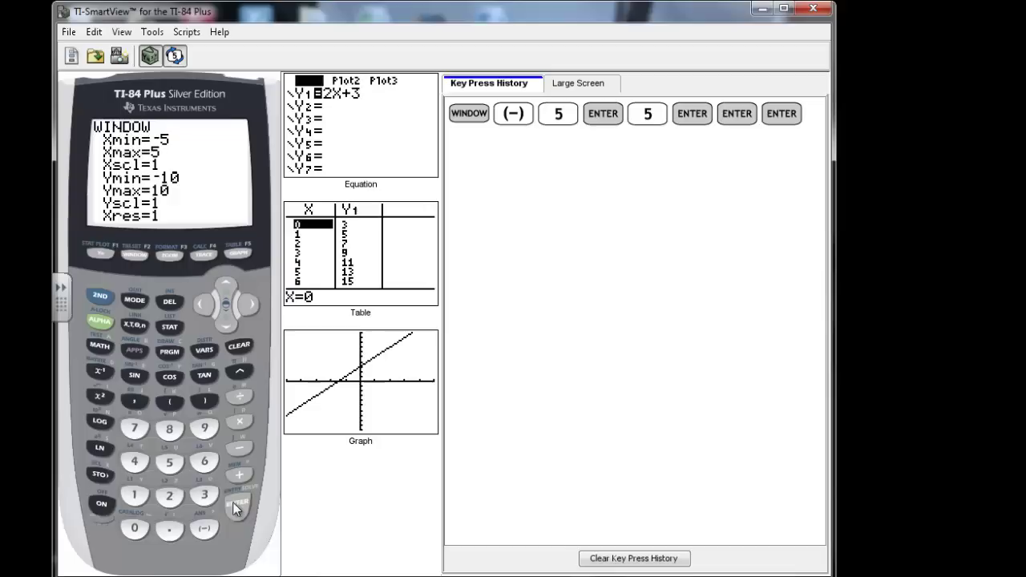
text(30)
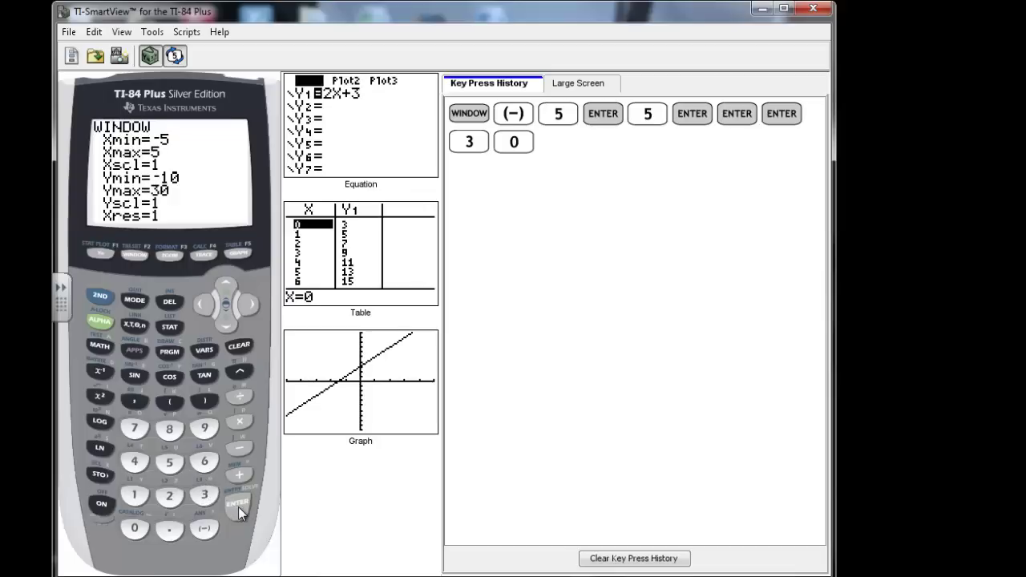
click(238, 506)
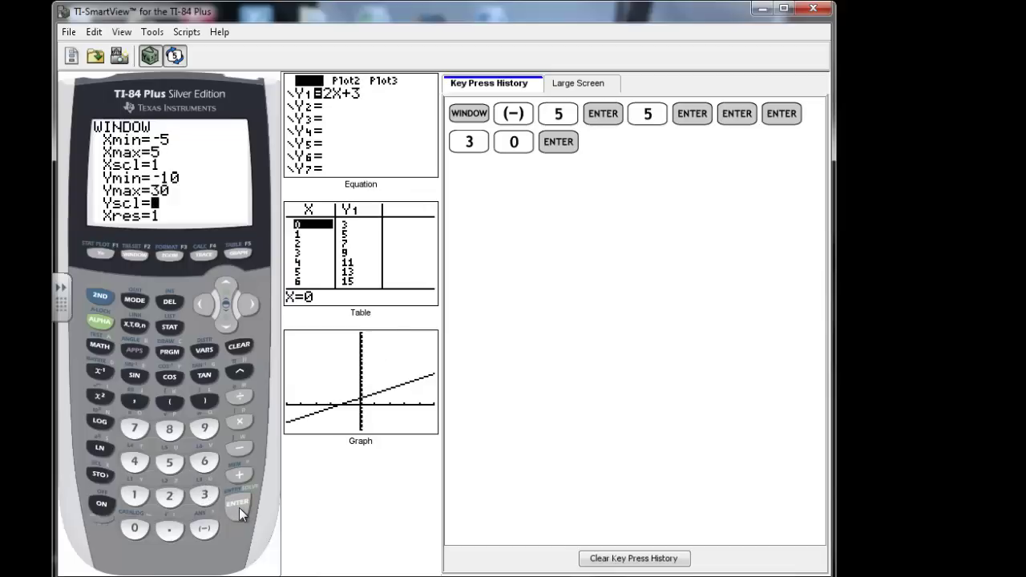
click(170, 497)
click(238, 508)
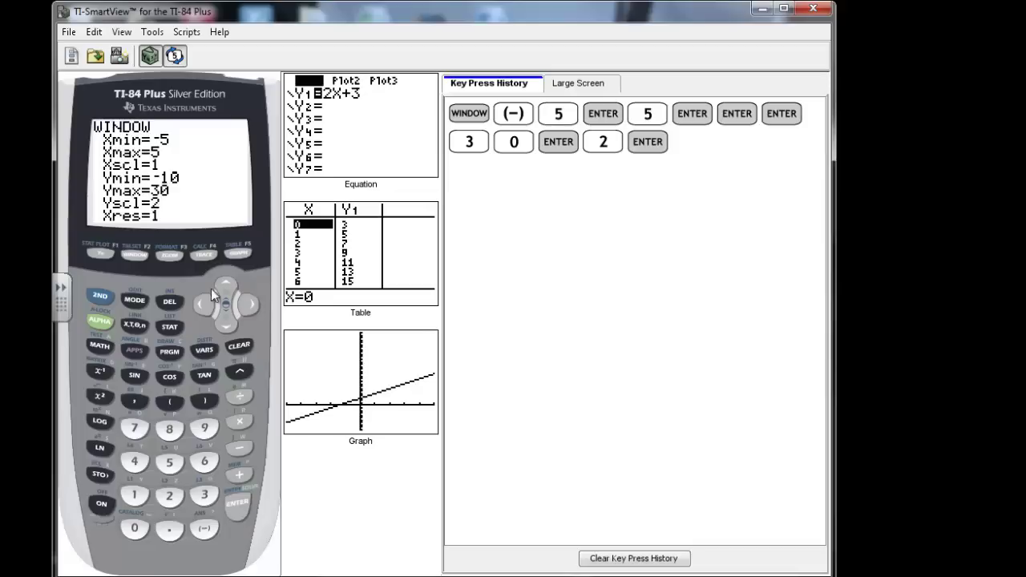
click(237, 254)
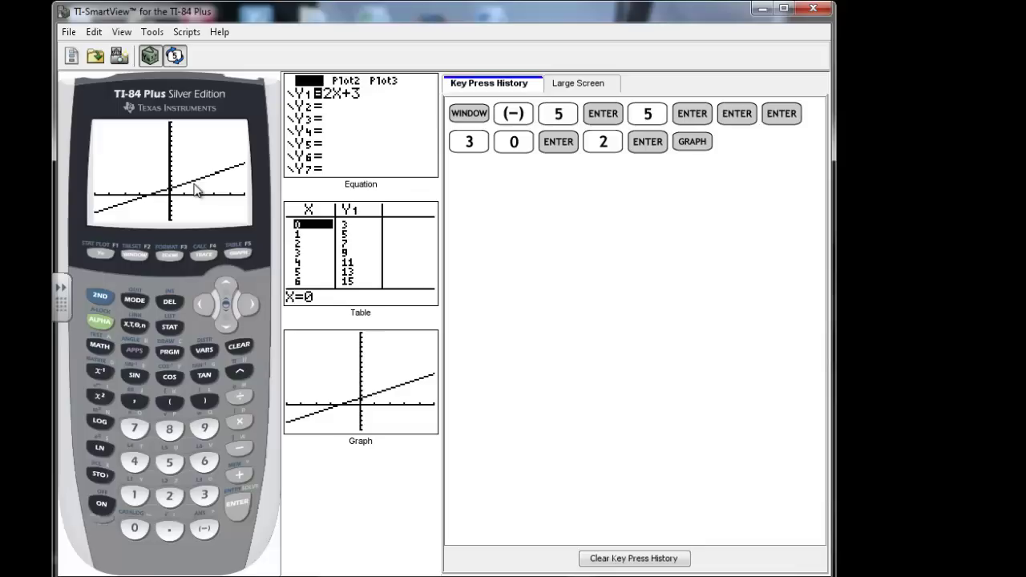
Apply ZStandard to redraw Y1 and clear the key press history.
click(166, 258)
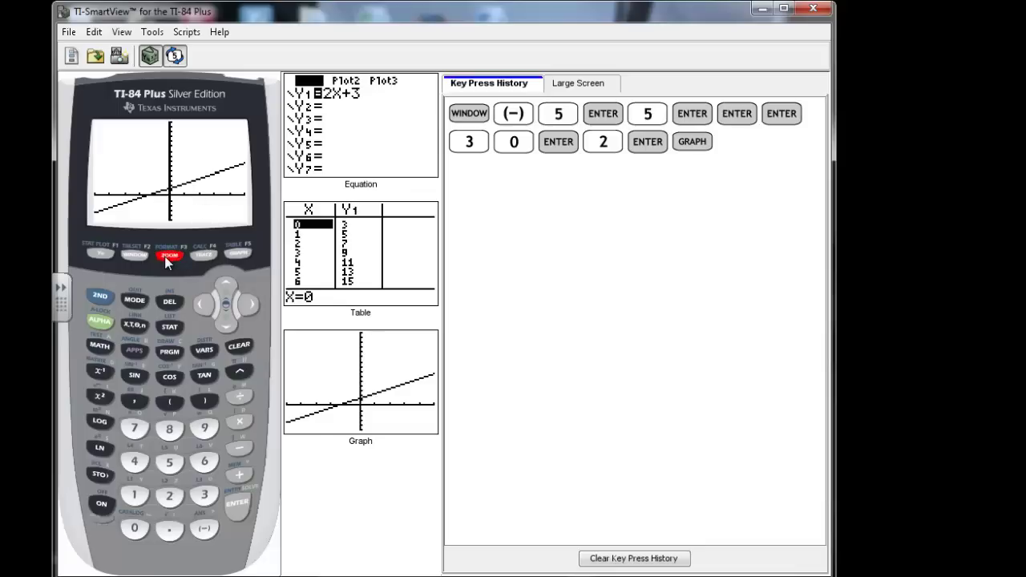
click(204, 464)
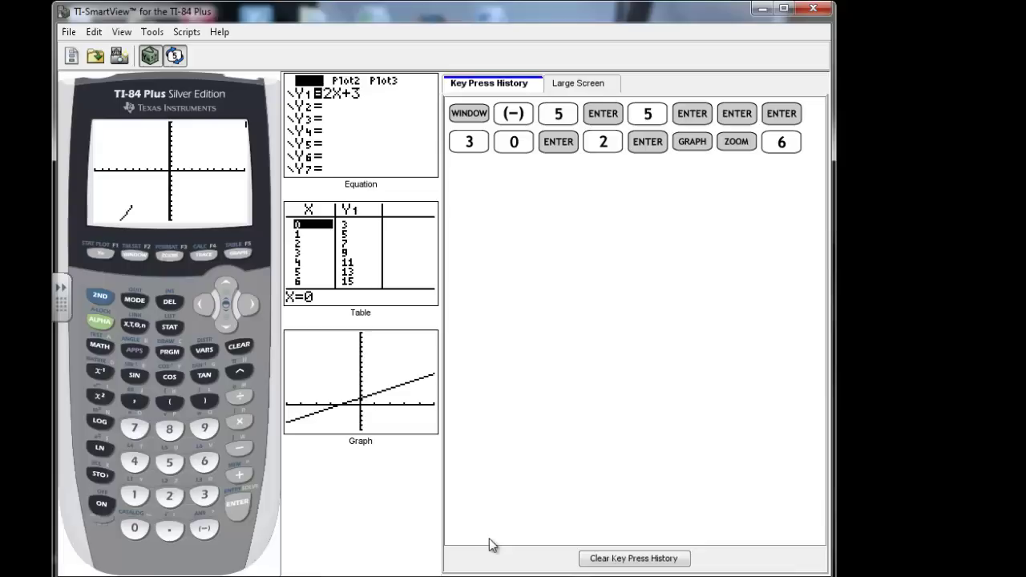
click(641, 558)
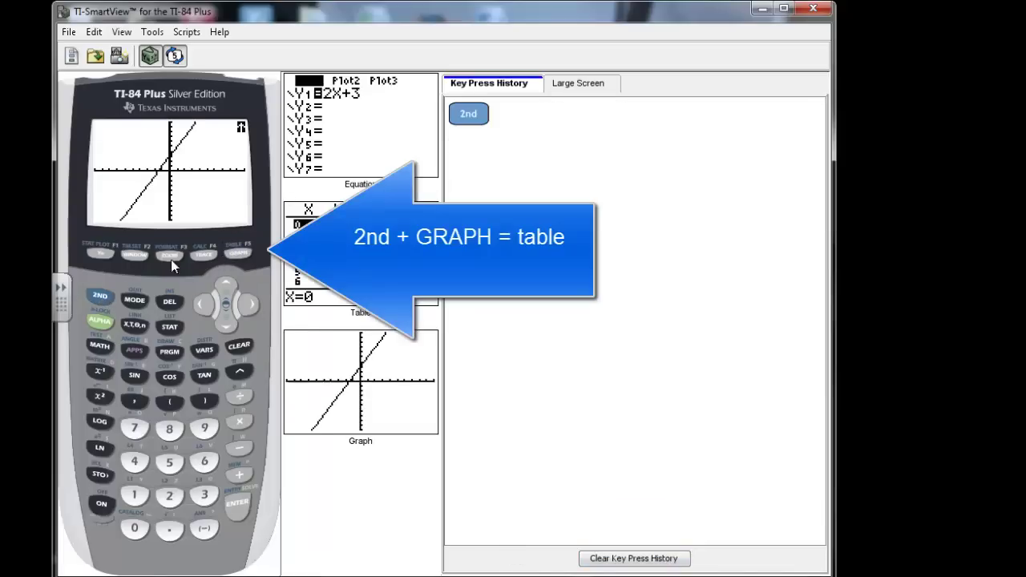
Open the Y1 table of values and scroll down toward X=10.
click(238, 255)
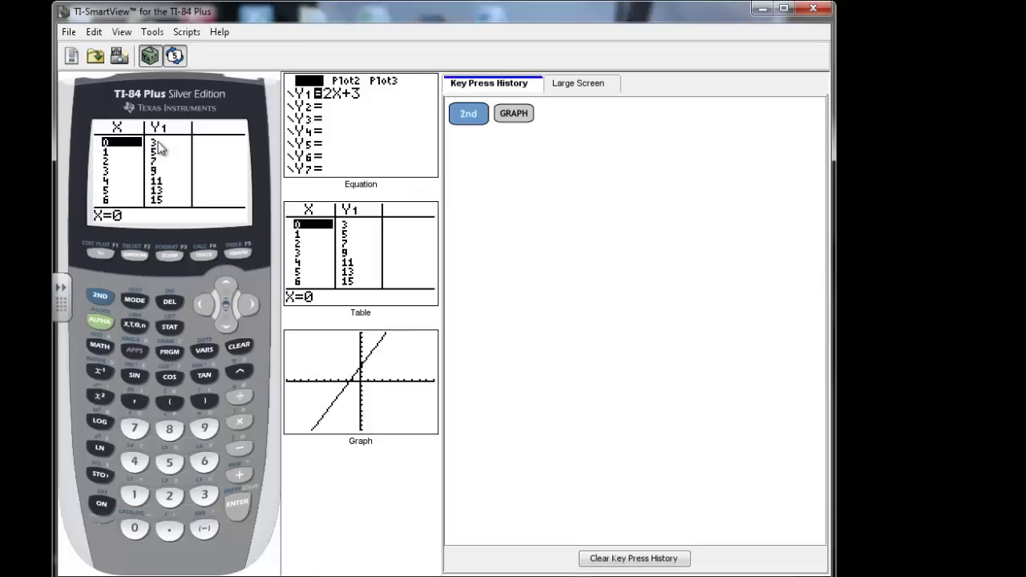
click(227, 328)
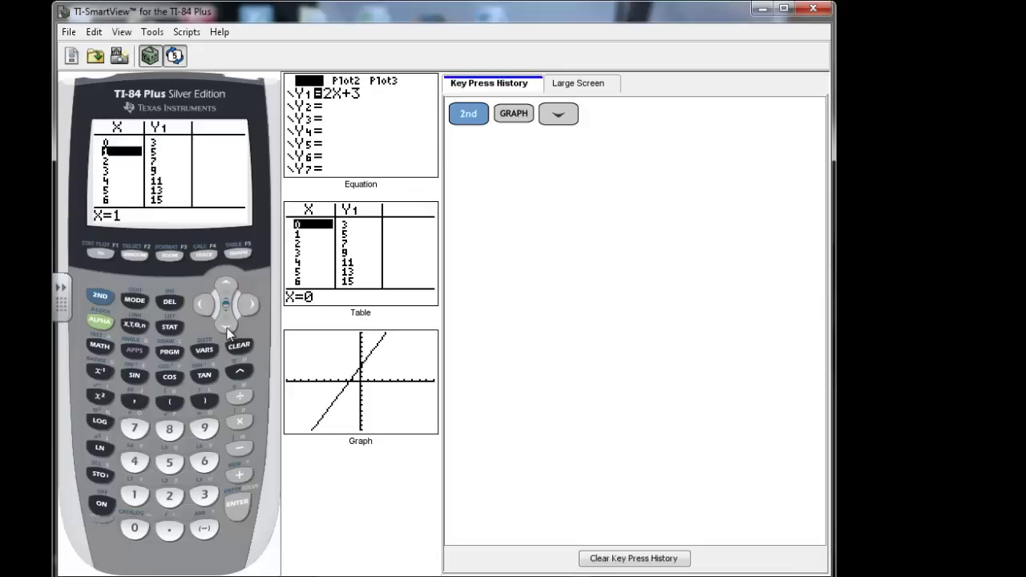
click(227, 328)
click(227, 328)
click(227, 328)
click(226, 328)
click(227, 328)
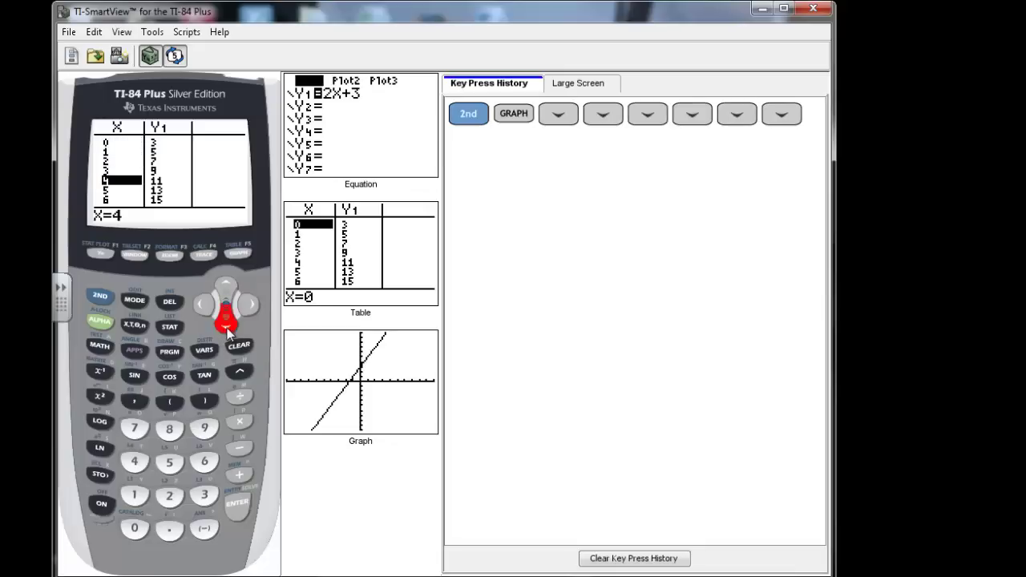
click(227, 328)
click(226, 328)
click(227, 328)
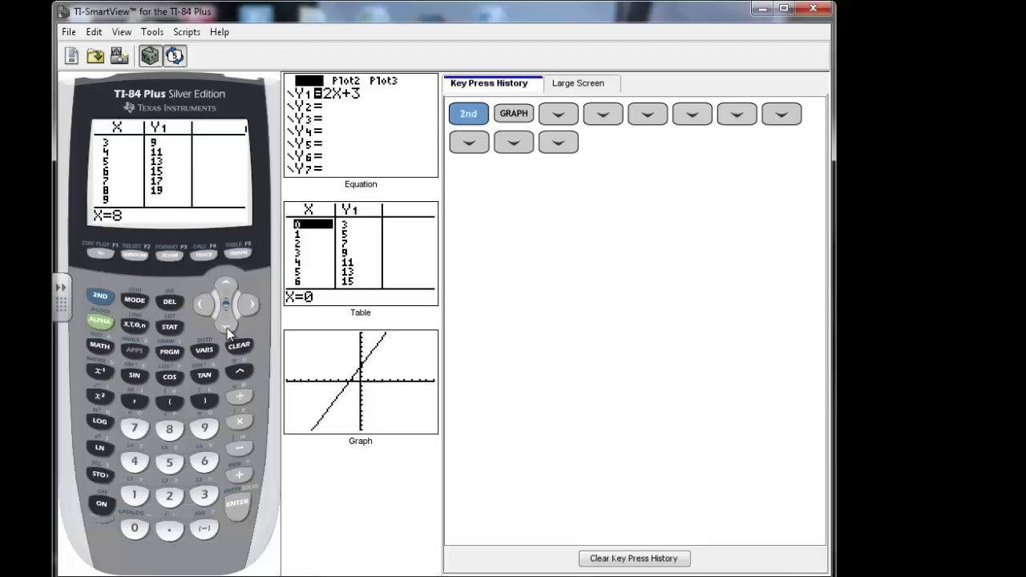
click(227, 328)
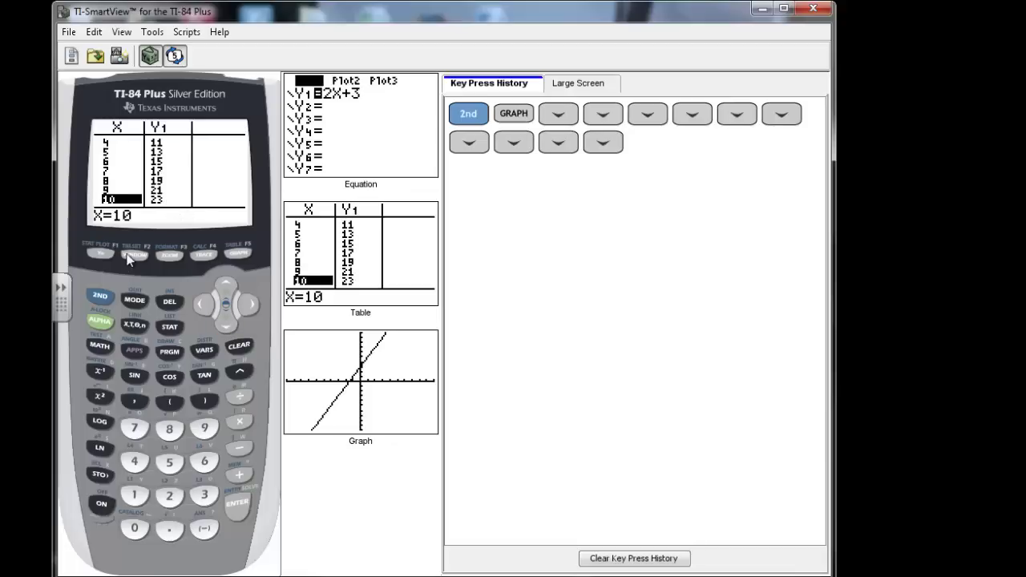
Set TblStart to 10 in TBLSET and view the table from X=10, Y1=23.
click(98, 297)
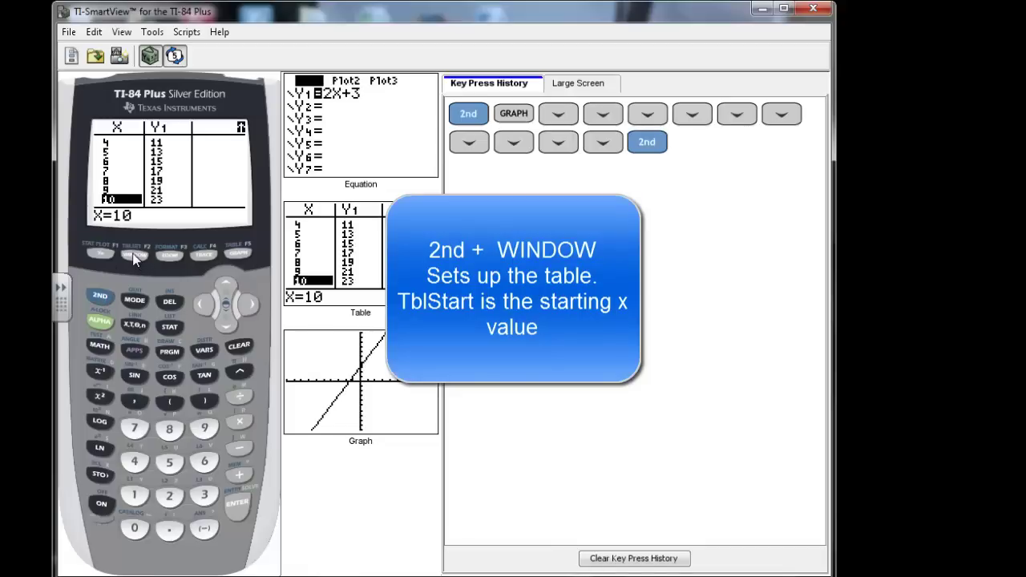
click(134, 255)
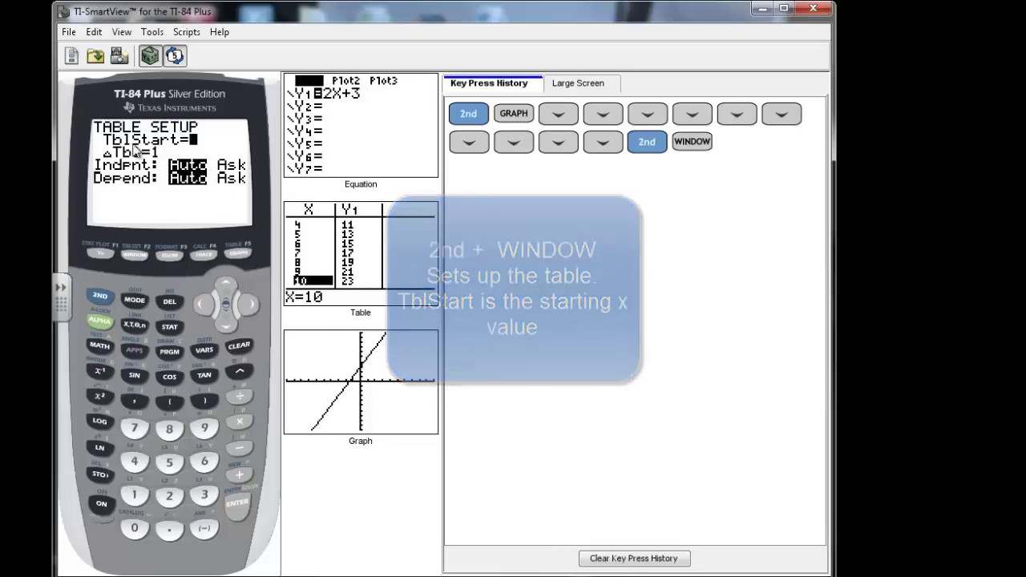
text(10)
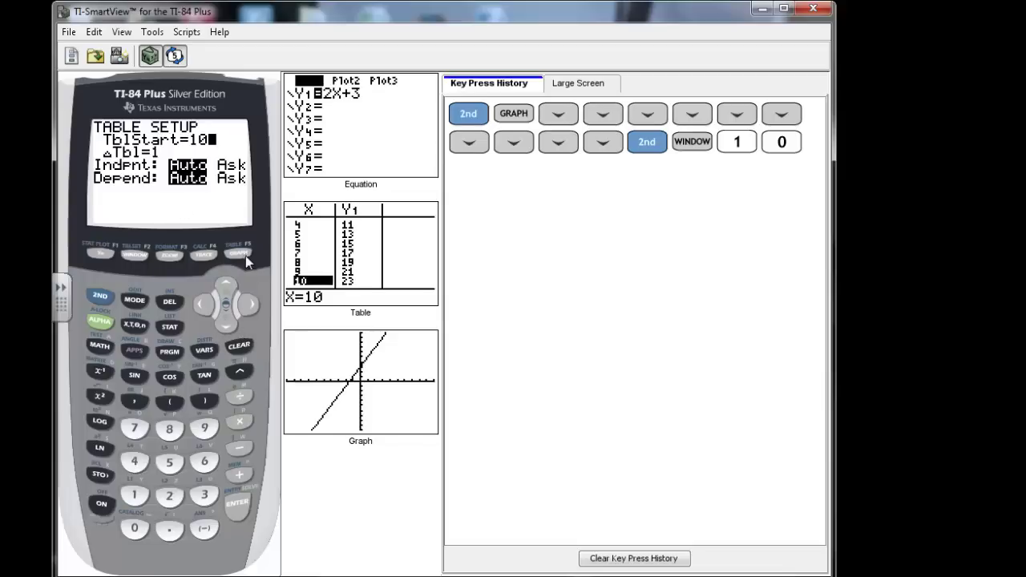
click(98, 296)
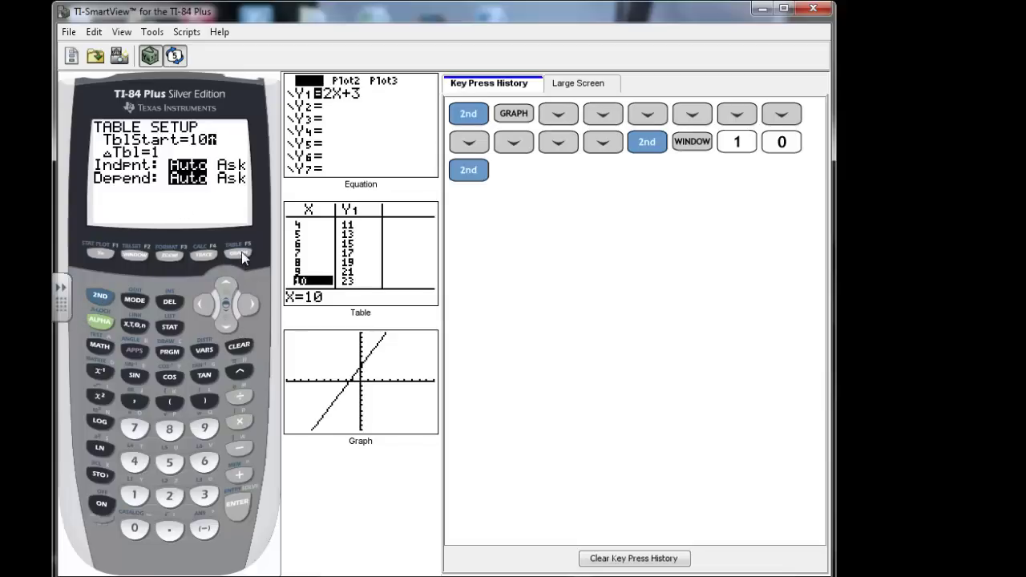
click(241, 252)
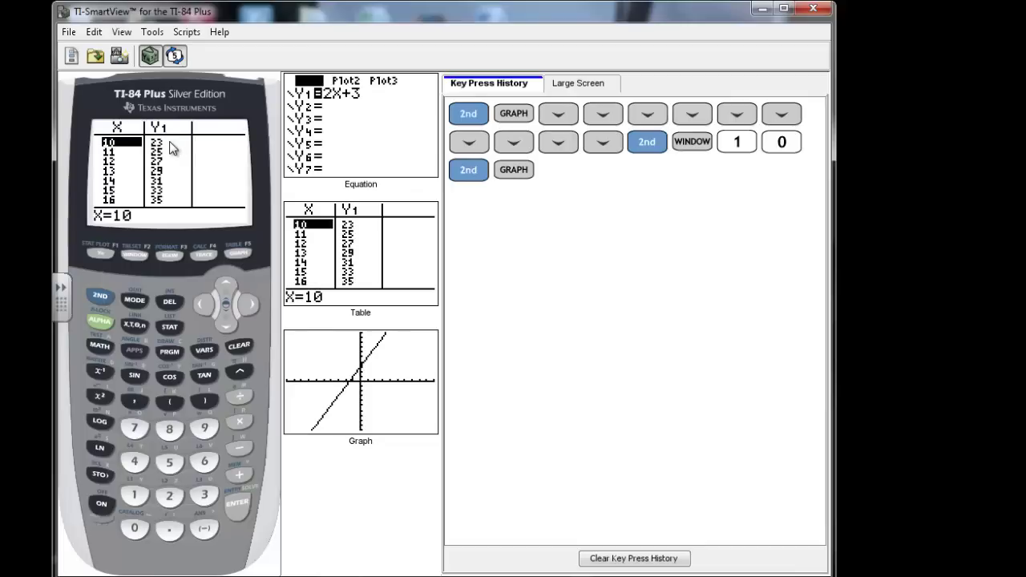
Change TblStart to 100 and display the table, whose first row shows Y1=203.
click(99, 296)
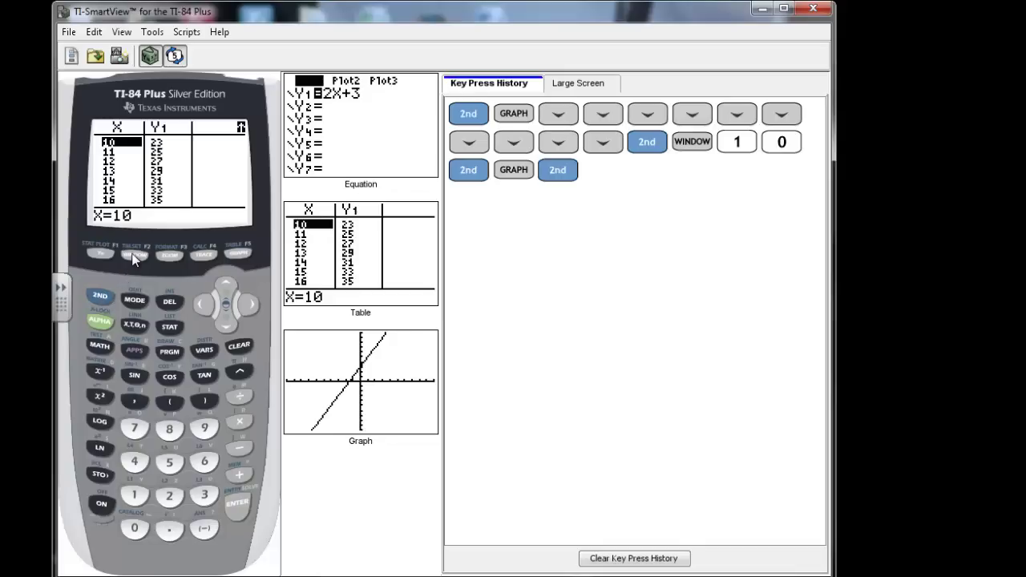
click(135, 254)
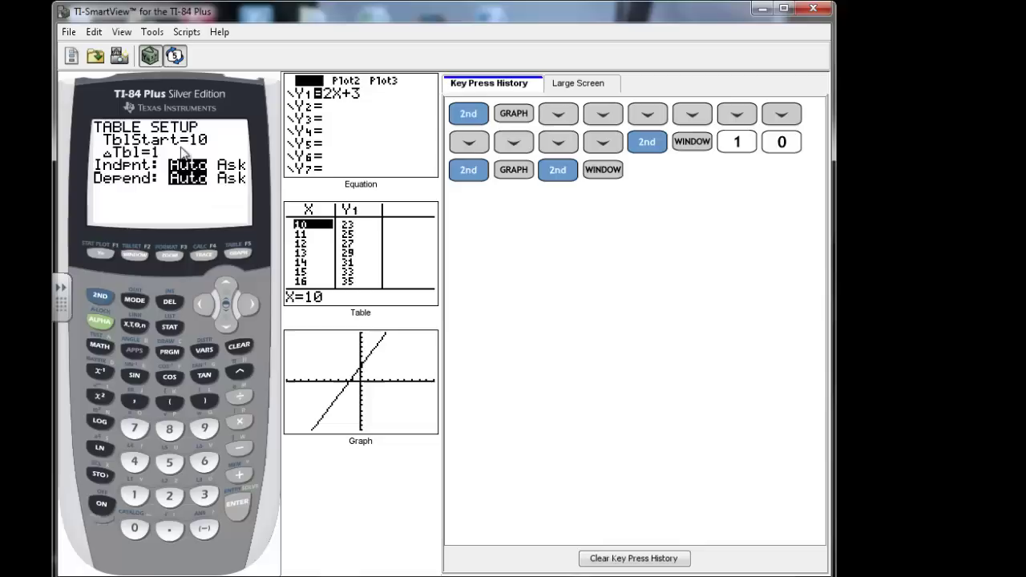
click(135, 495)
click(135, 532)
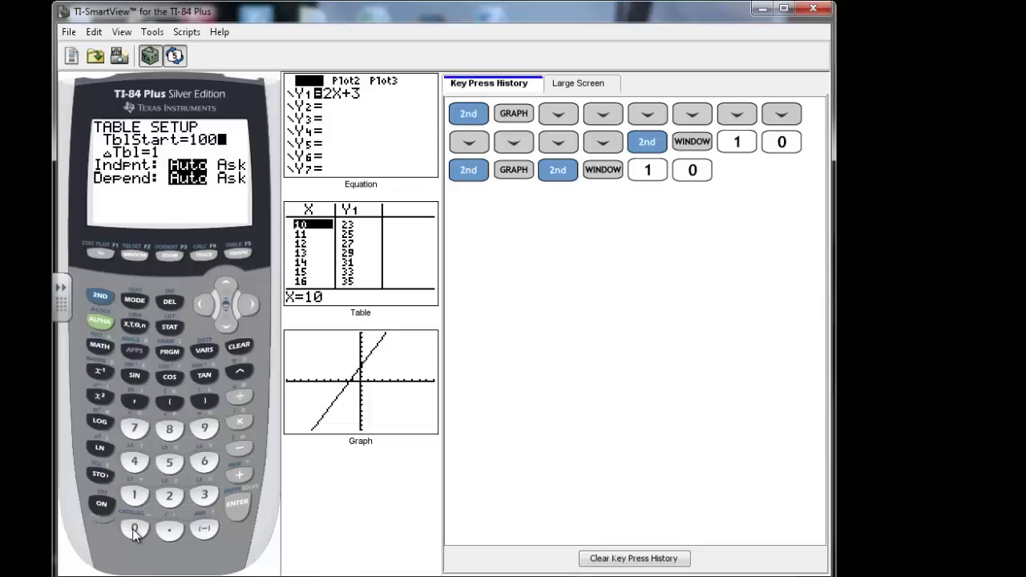
click(135, 533)
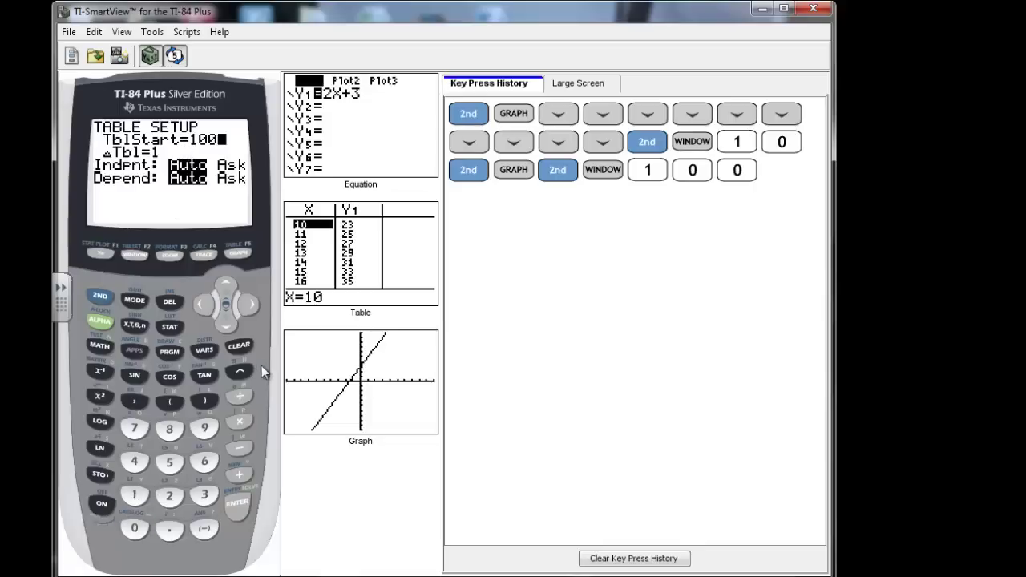
click(99, 297)
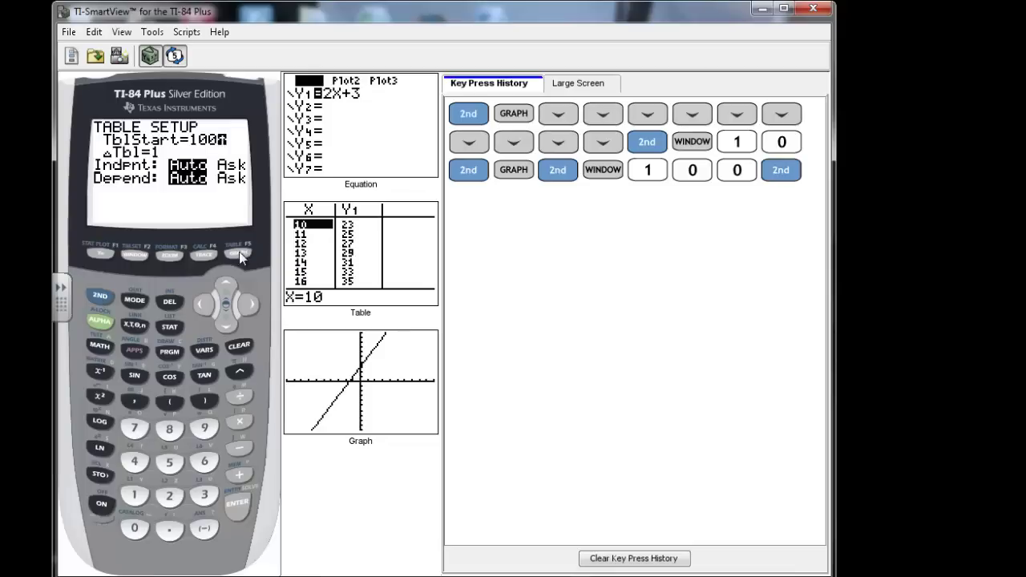
click(238, 255)
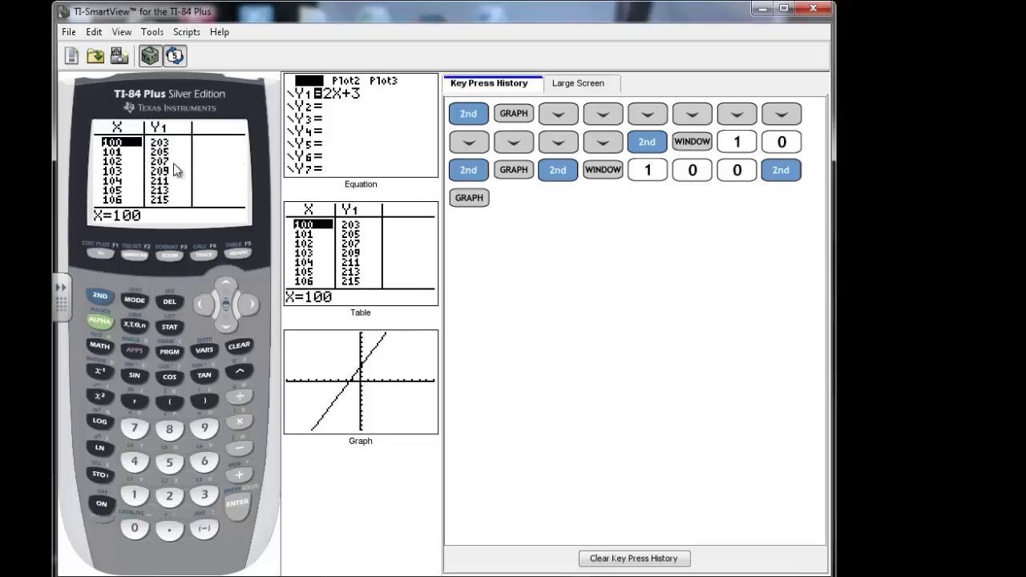